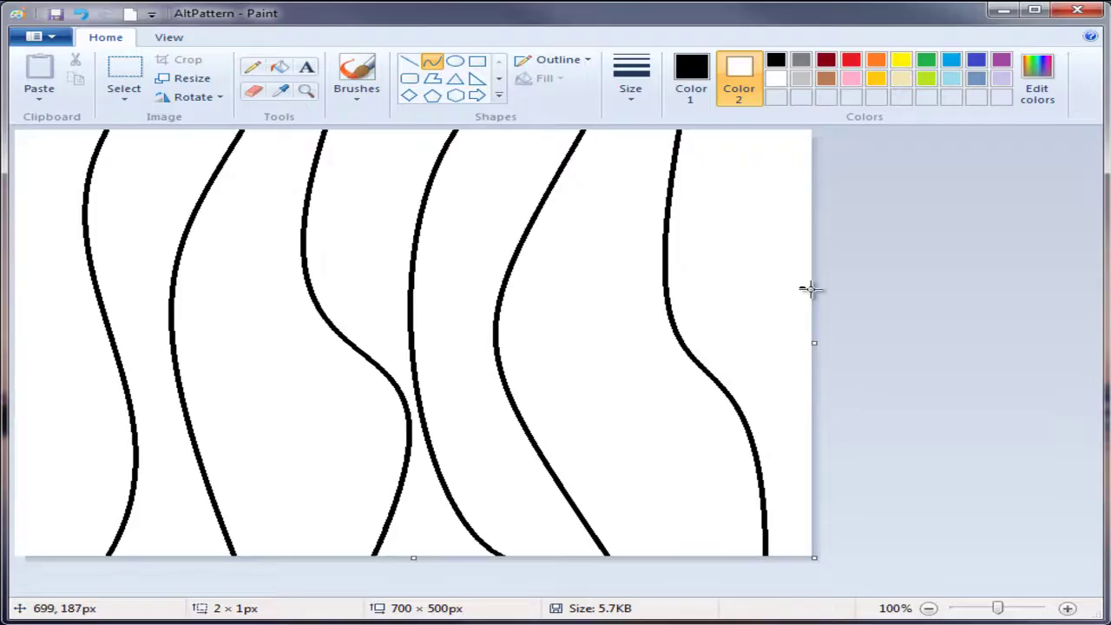
# Draw an edge-to-edge curve across the upper canvas and bend it into a wave.
pyautogui.click(803, 289)
pyautogui.hotkey('ctrl', 'z')
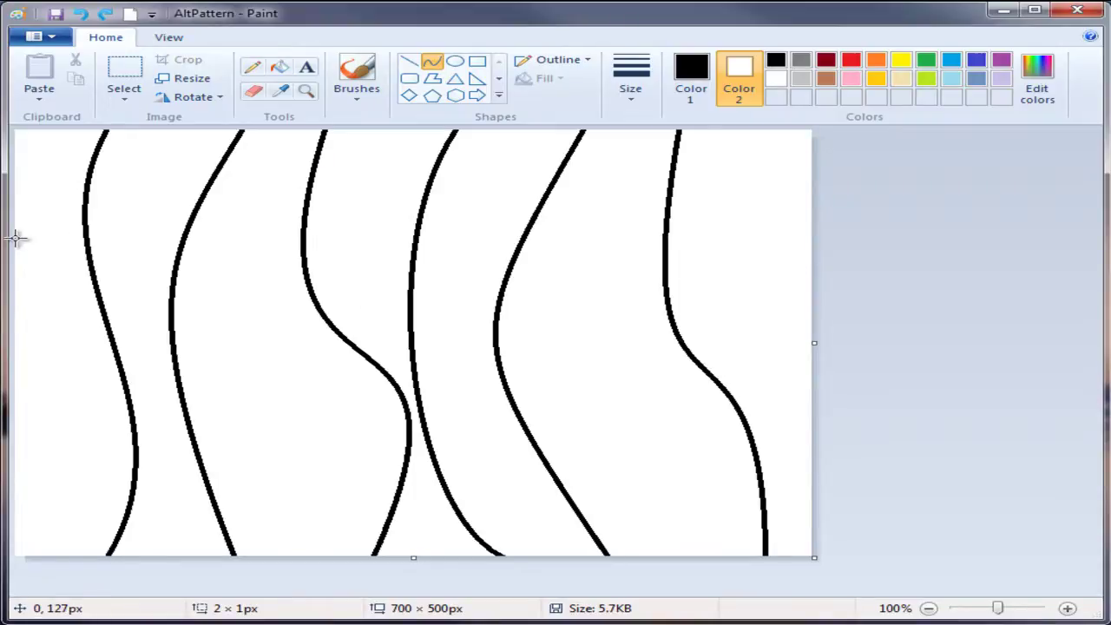
pyautogui.moveTo(19, 237); pyautogui.dragTo(819, 238)
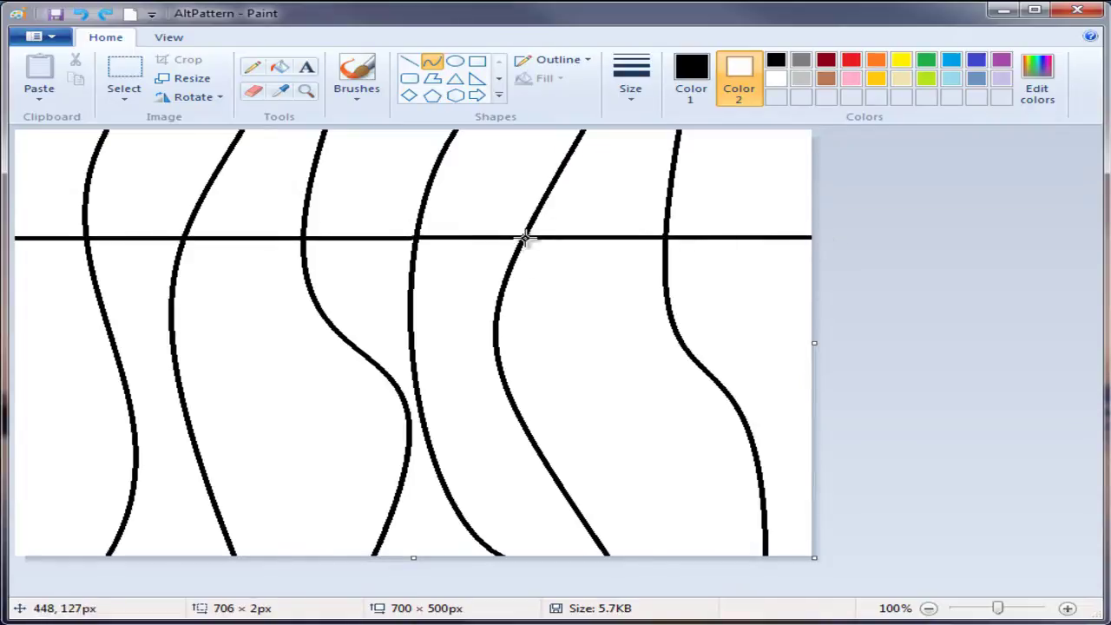
pyautogui.moveTo(524, 236); pyautogui.dragTo(562, 330)
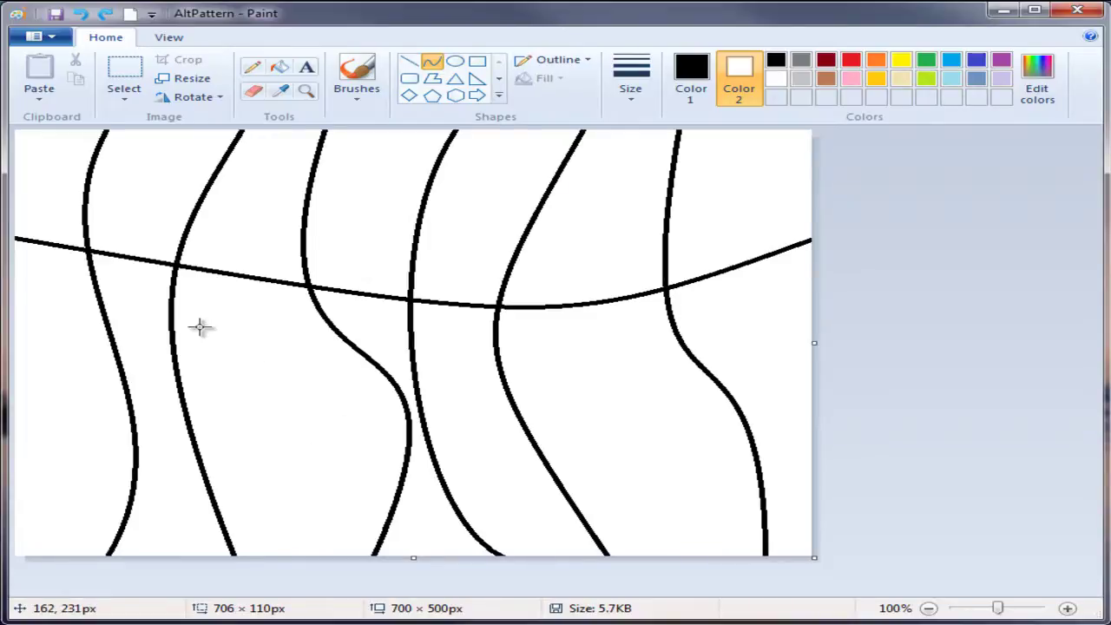
pyautogui.moveTo(176, 174); pyautogui.dragTo(148, 172)
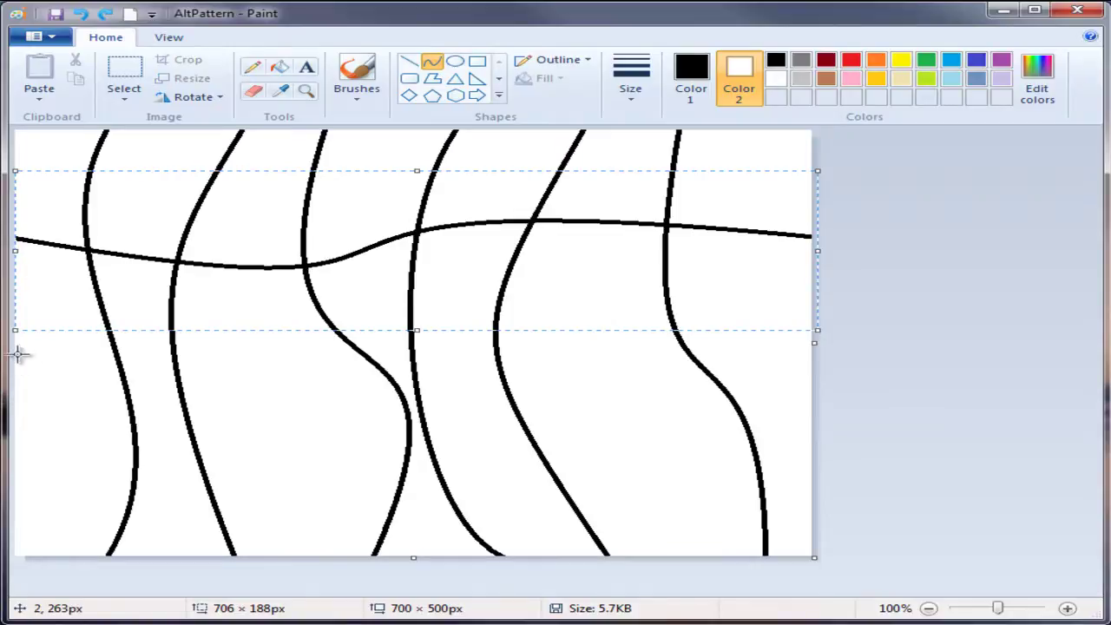
# Draw wavy edge-to-edge curves across the middle and lower canvas.
pyautogui.moveTo(15, 353); pyautogui.dragTo(829, 346)
pyautogui.moveTo(519, 348); pyautogui.dragTo(498, 247)
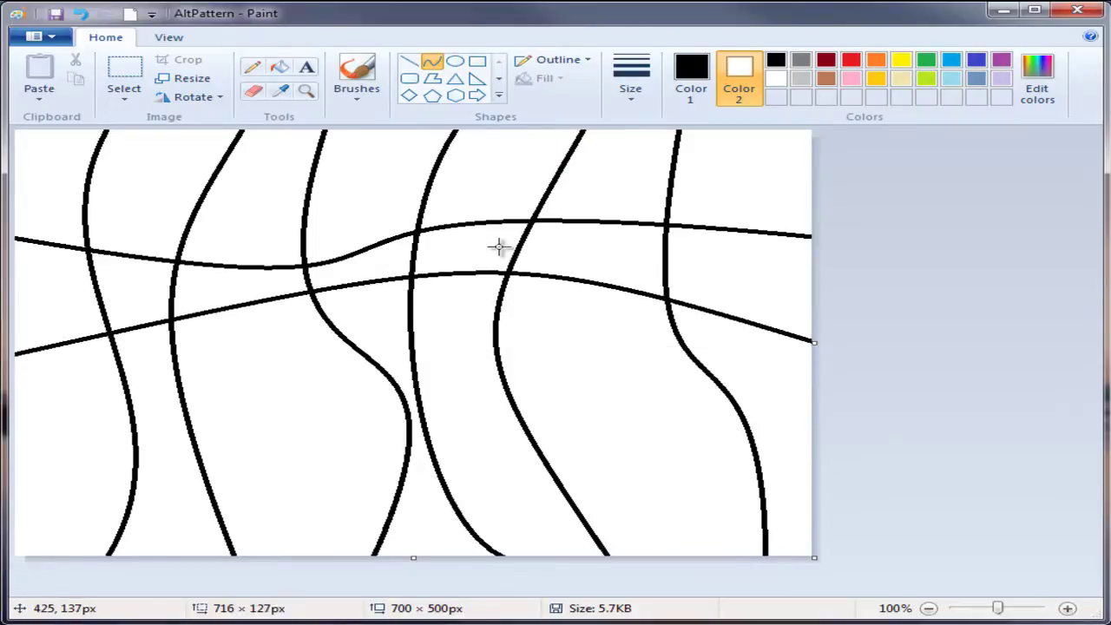
pyautogui.click(239, 350)
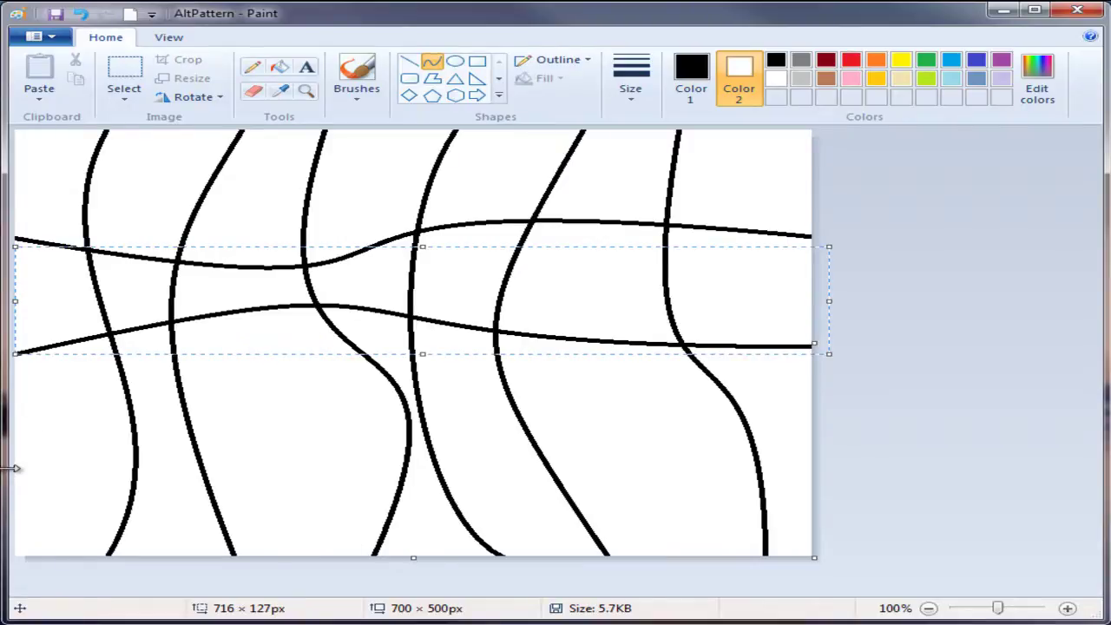
pyautogui.moveTo(17, 469); pyautogui.dragTo(817, 406)
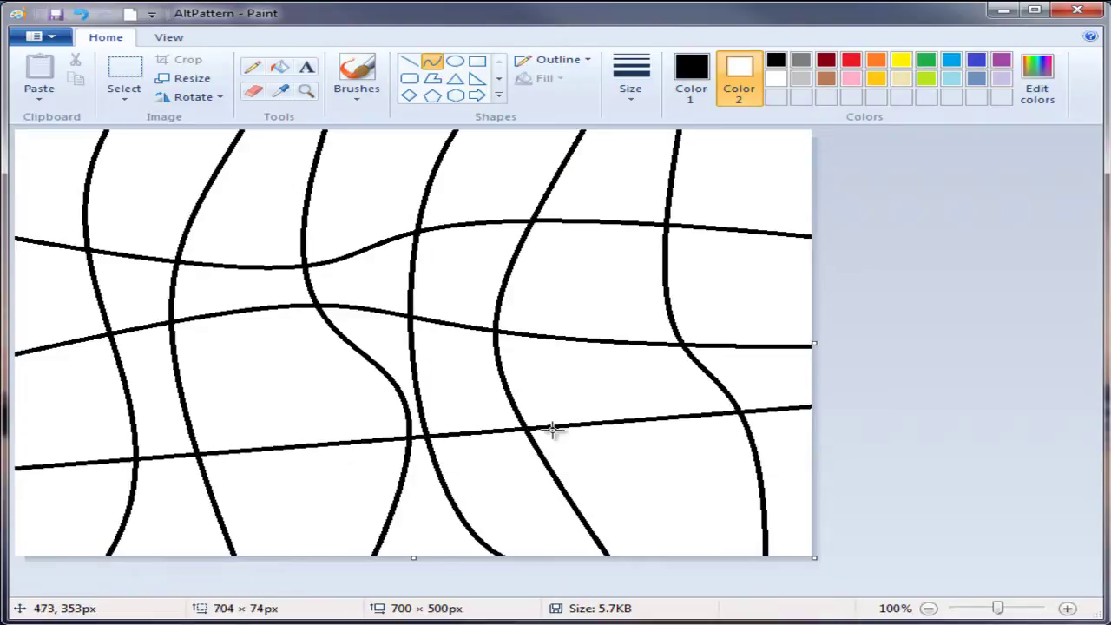
pyautogui.moveTo(554, 429)
pyautogui.mouseDown()
pyautogui.moveTo(709, 545)
pyautogui.moveTo(627, 547)
pyautogui.moveTo(533, 512)
pyautogui.mouseUp()
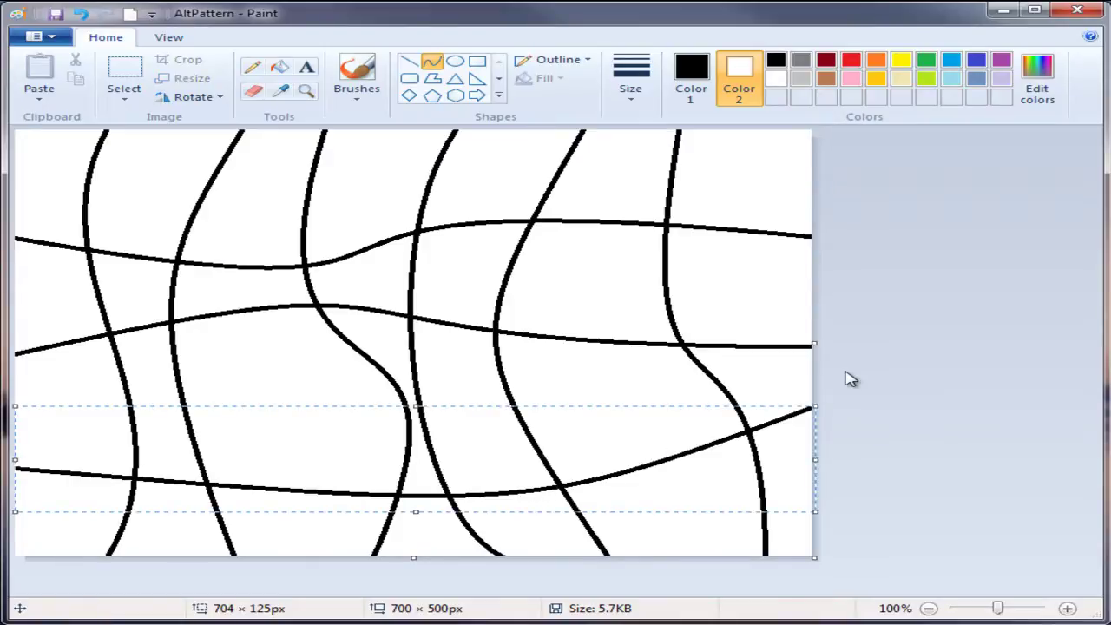
# Commit the third horizontal curve, leaving six vertical and three horizontal wavy lines.
pyautogui.click(858, 348)
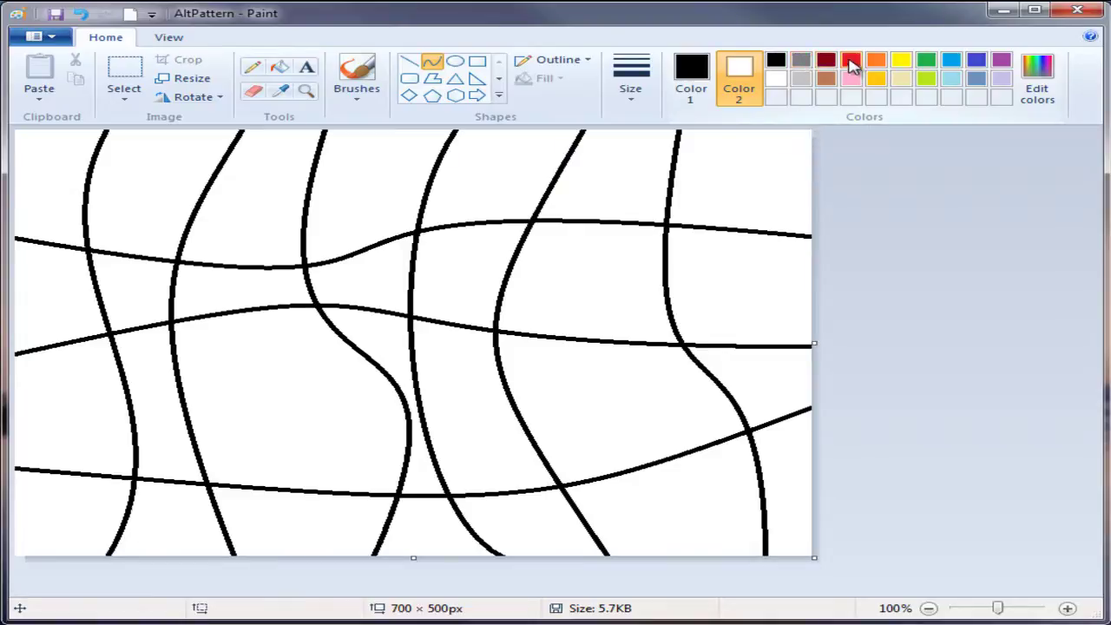
# Set Color 1 to yellow and Color 2 to green, then open Edit colors.
pyautogui.click(698, 78)
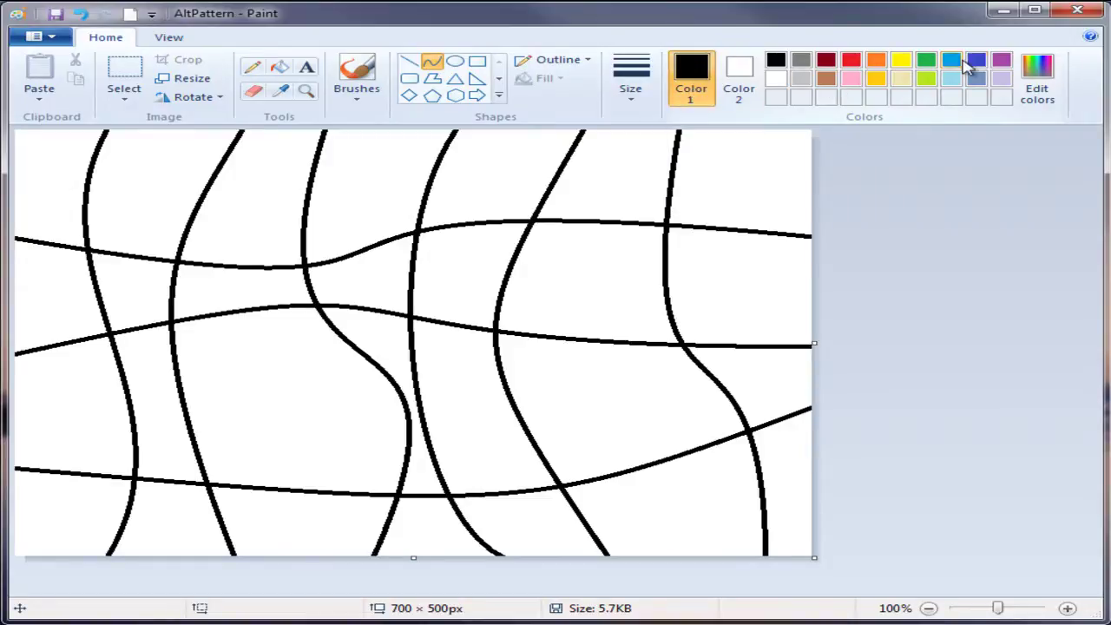
pyautogui.click(909, 68)
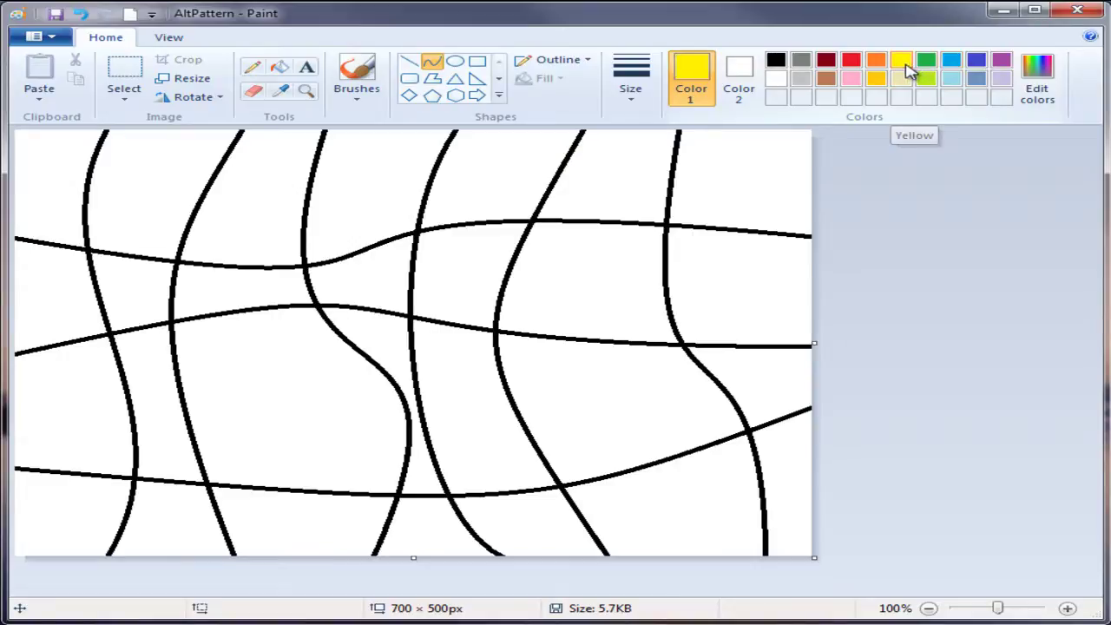
pyautogui.click(740, 76)
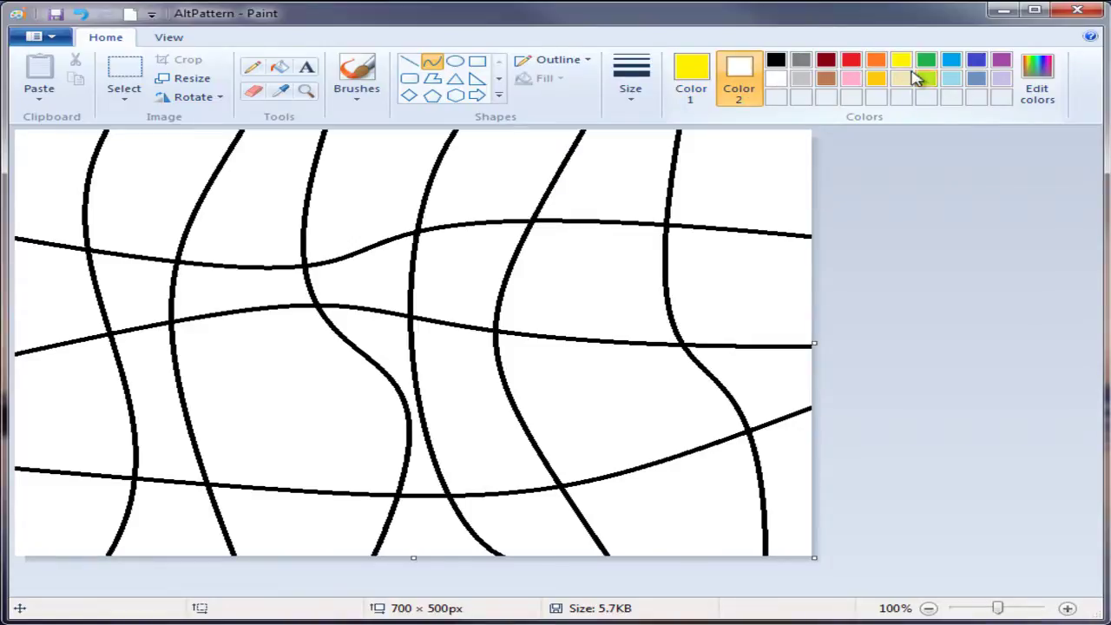
pyautogui.click(927, 78)
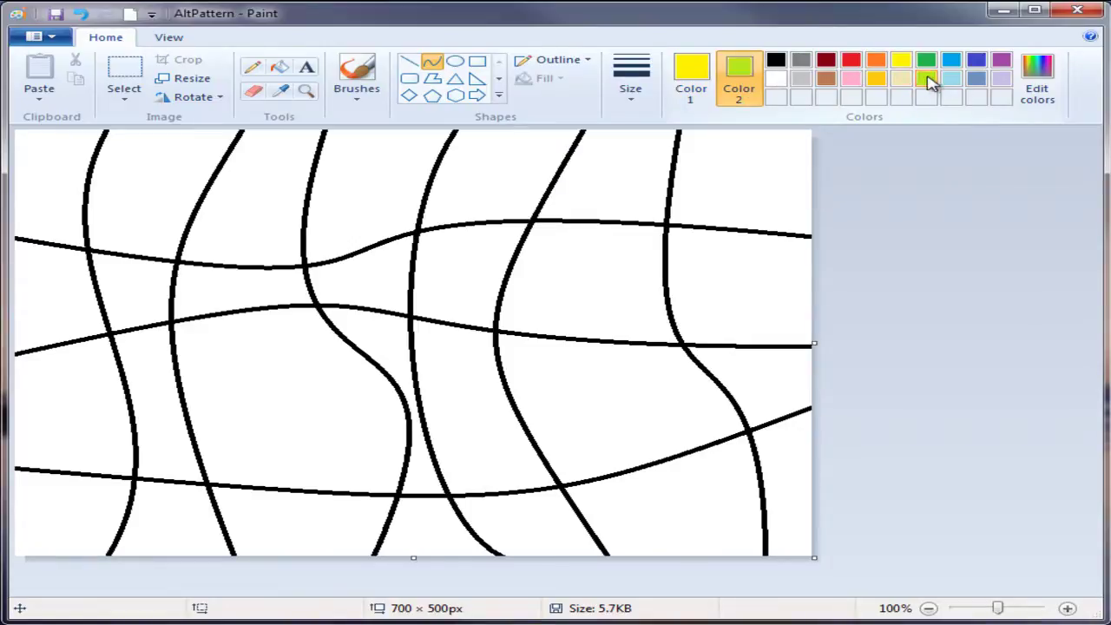
pyautogui.click(928, 65)
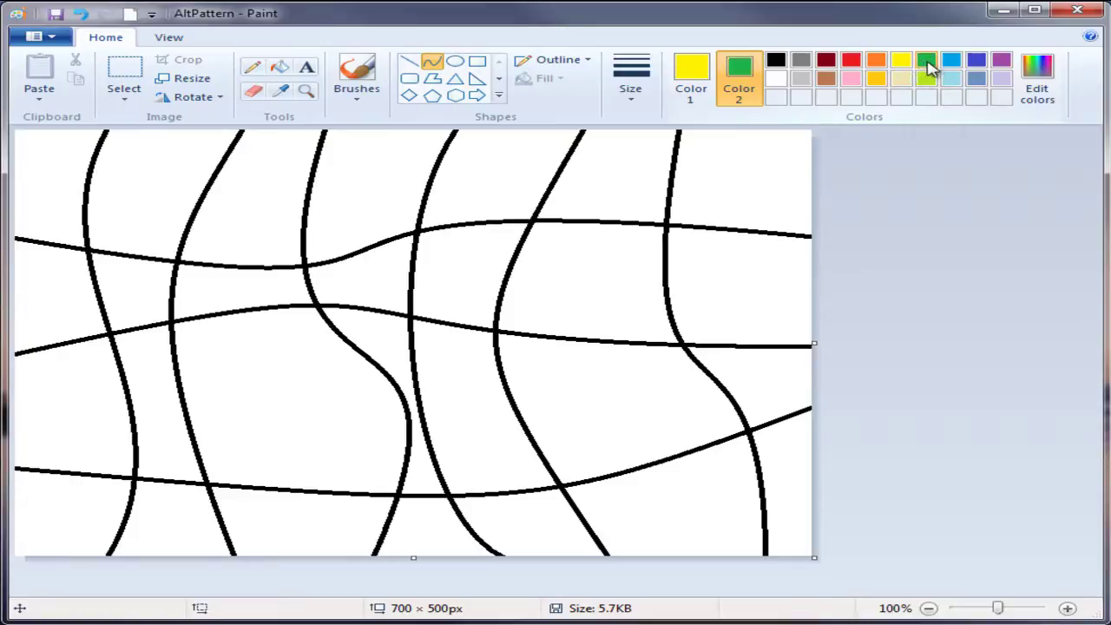
pyautogui.click(1044, 80)
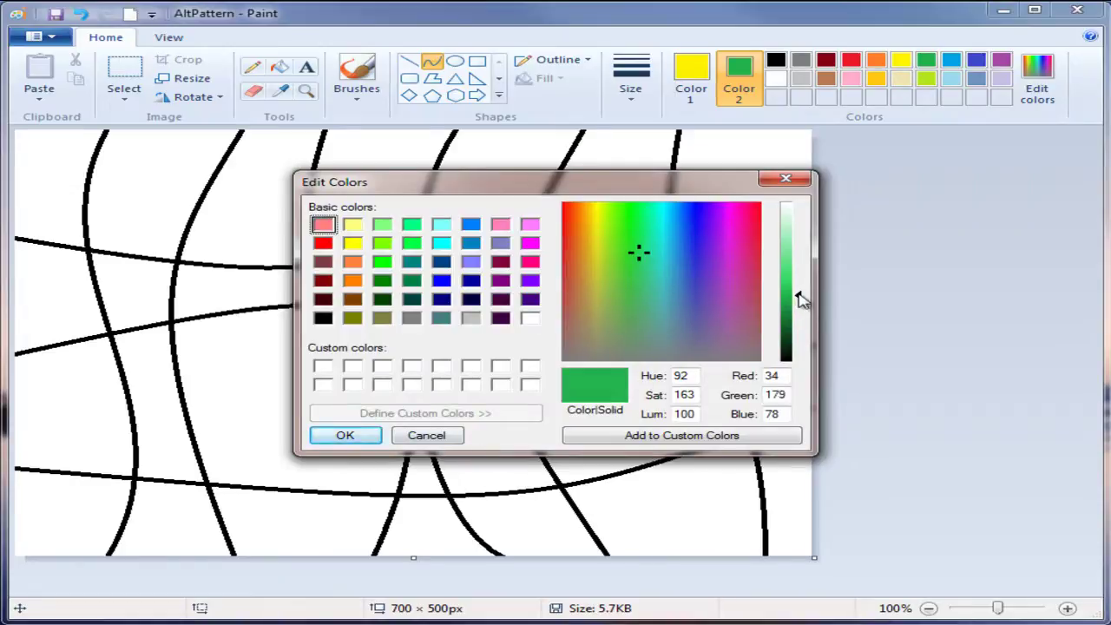
# Darken Color 2 to Red 20, Green 107, Blue 47 (about Lum 60) and confirm.
pyautogui.moveTo(799, 295); pyautogui.dragTo(805, 328)
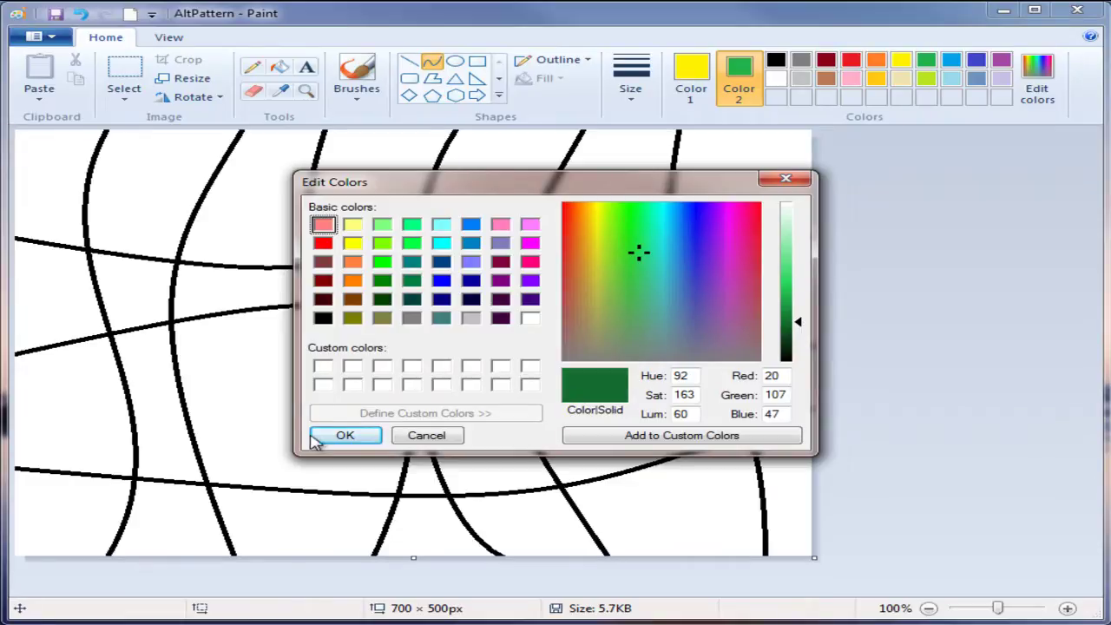
pyautogui.click(347, 436)
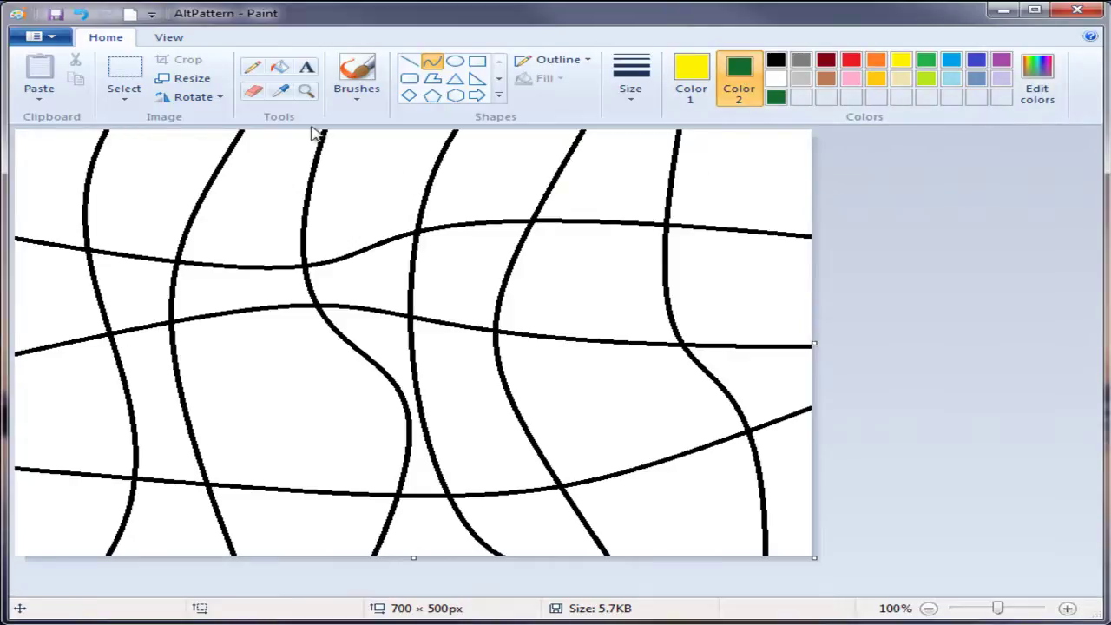
# Fill the top row of cells alternating yellow and dark green from left to right.
pyautogui.click(280, 70)
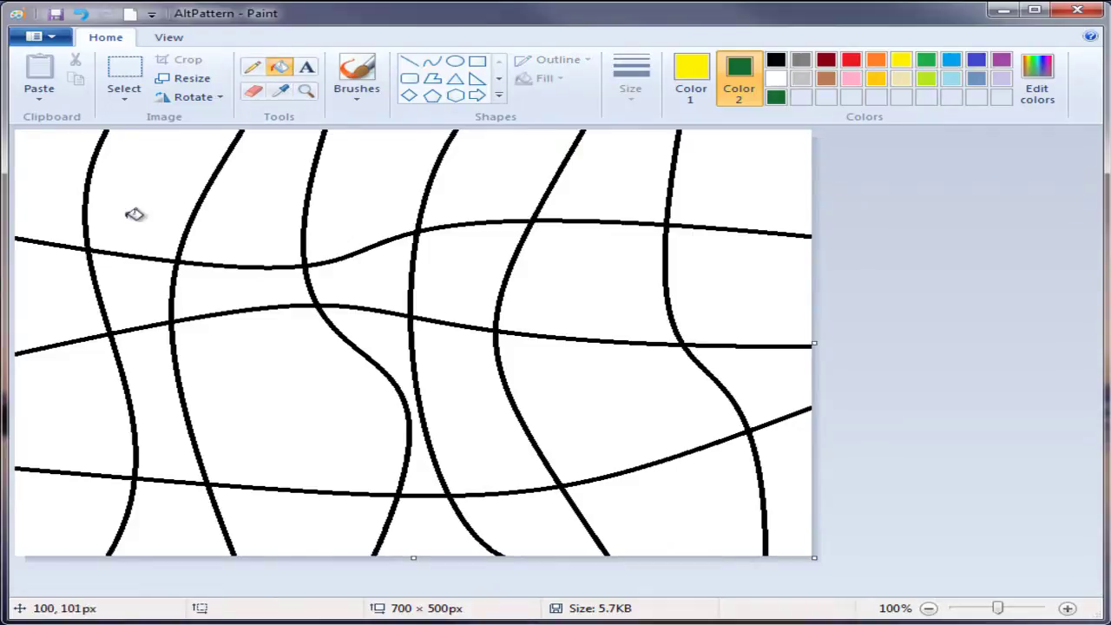
pyautogui.click(67, 181)
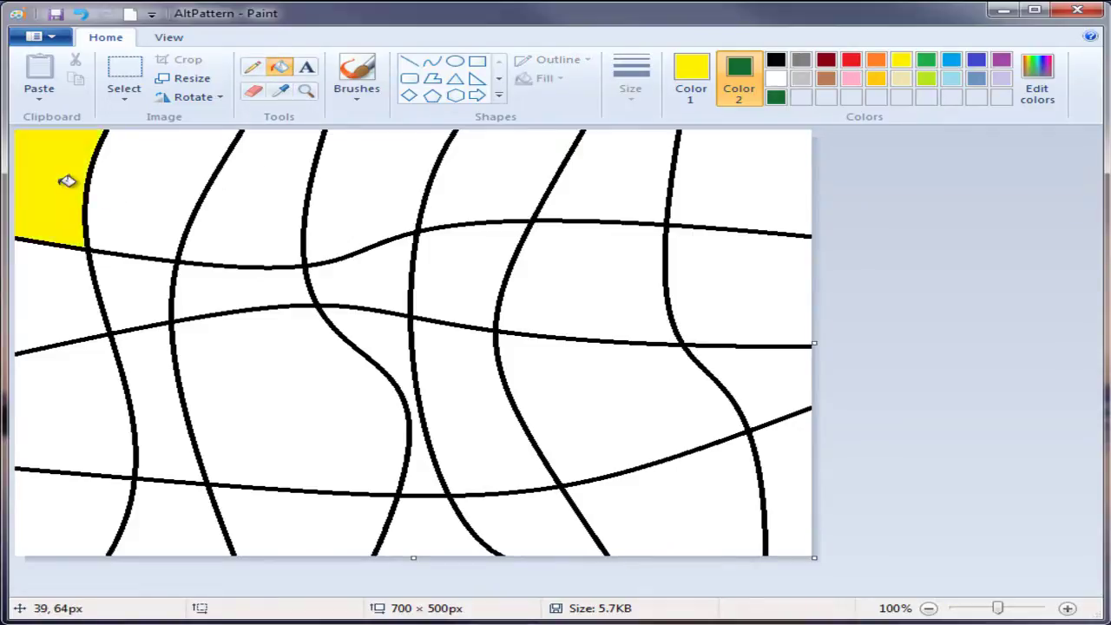
pyautogui.rightClick(175, 177)
pyautogui.click(260, 193)
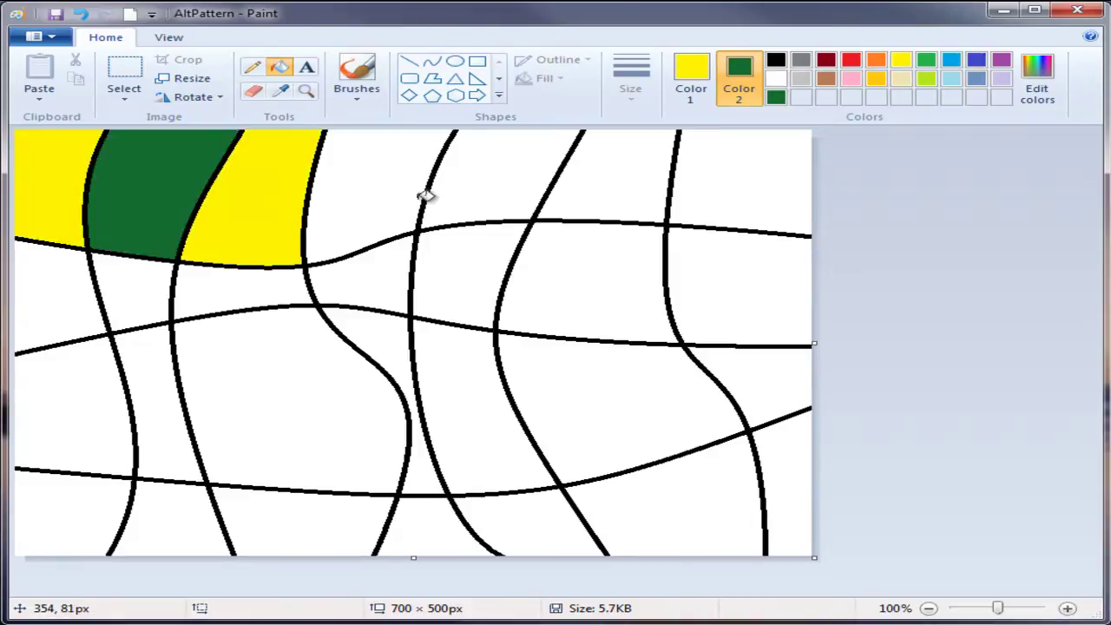
pyautogui.rightClick(400, 188)
pyautogui.click(530, 181)
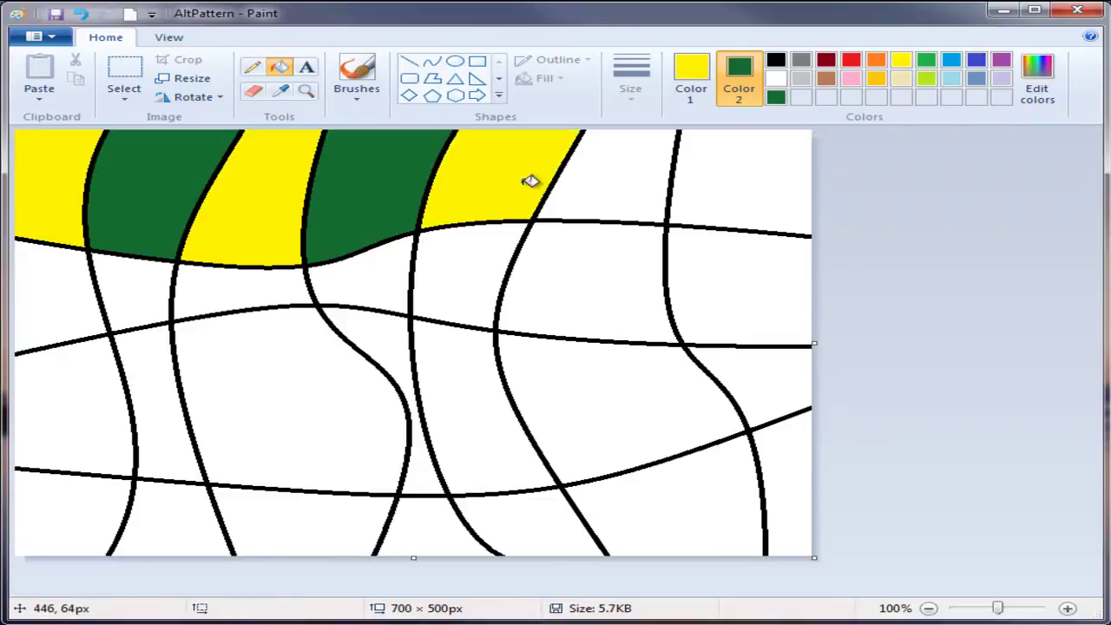
pyautogui.rightClick(640, 184)
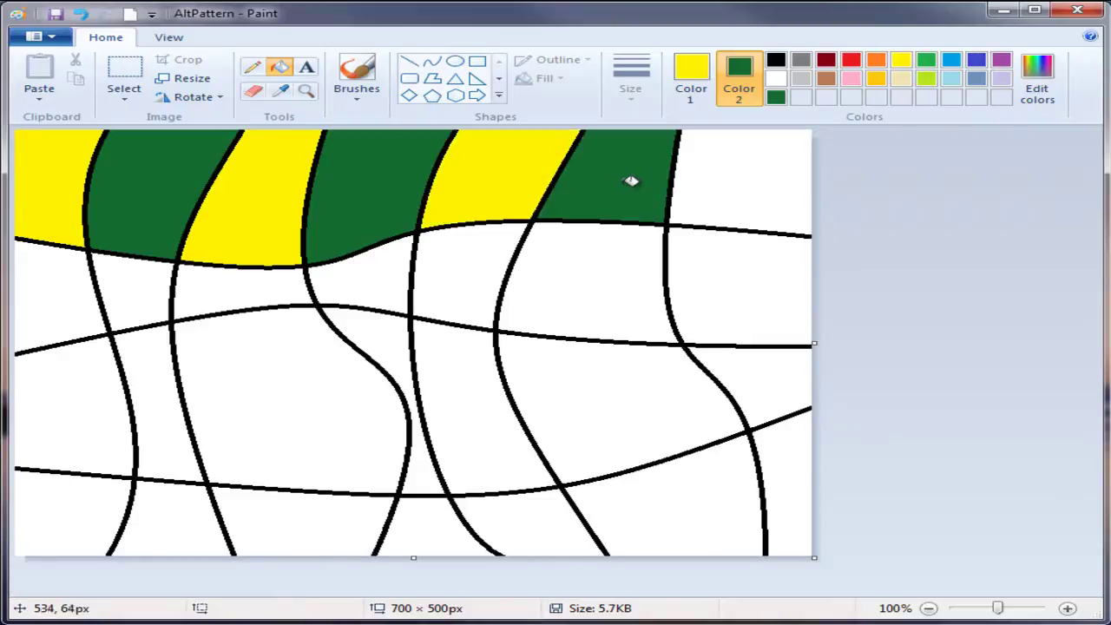
pyautogui.click(728, 179)
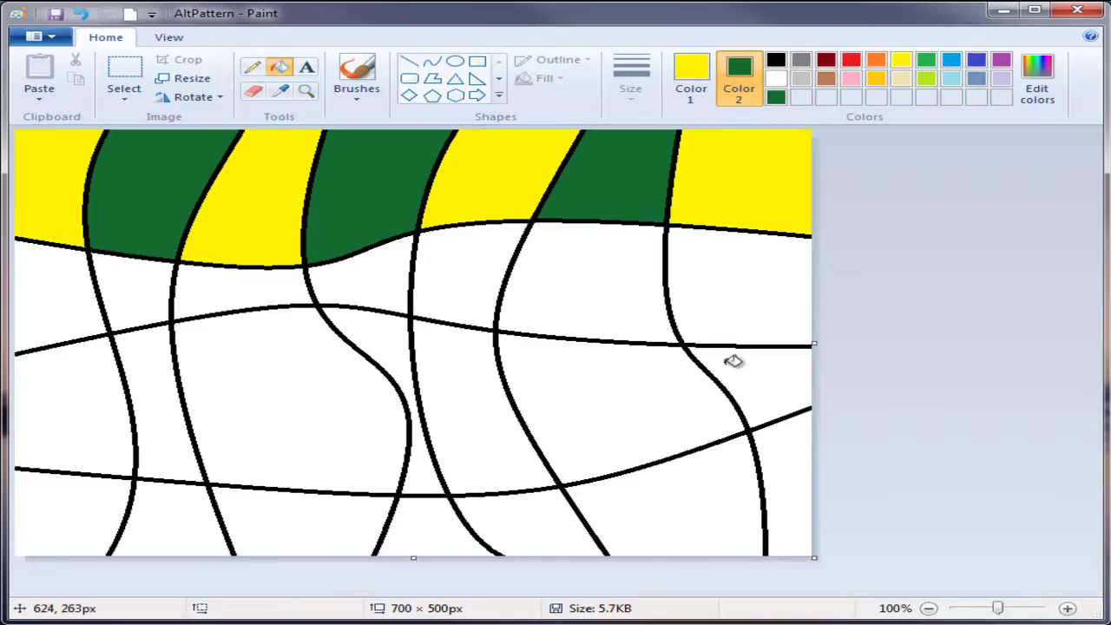
# Fill the right-edge and upper-middle cells in alternating dark green and yellow.
pyautogui.rightClick(759, 267)
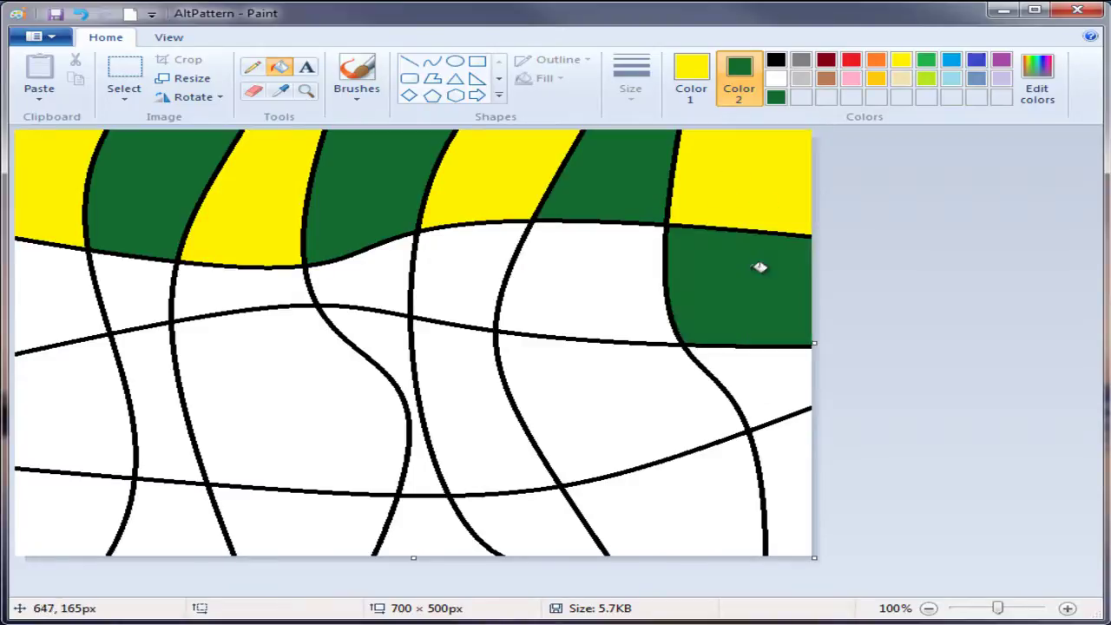
pyautogui.click(767, 363)
pyautogui.rightClick(798, 455)
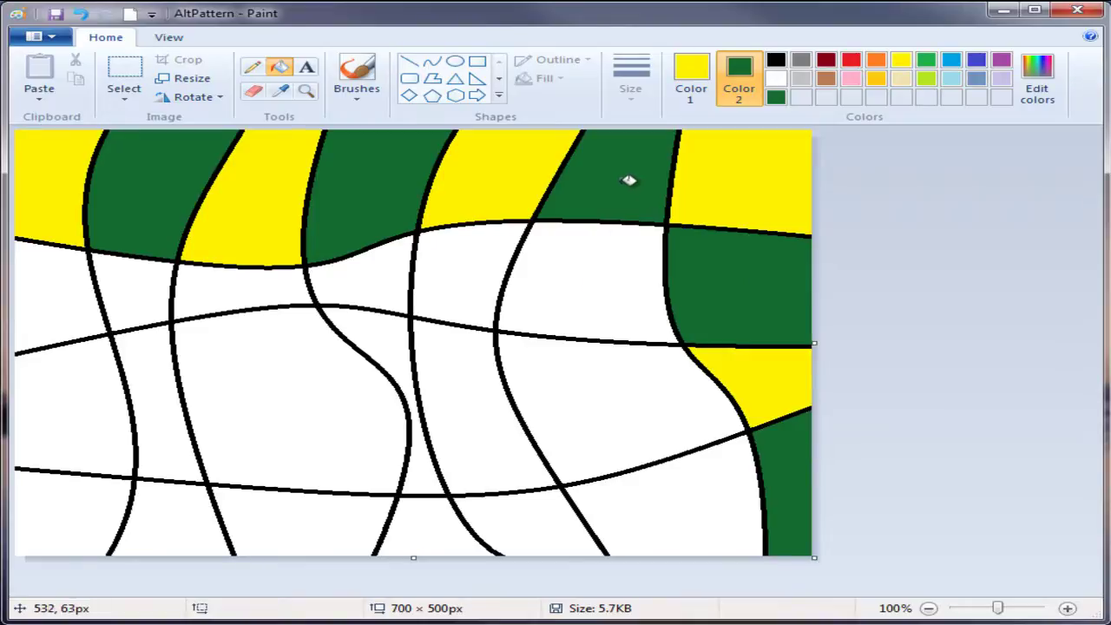
pyautogui.click(597, 263)
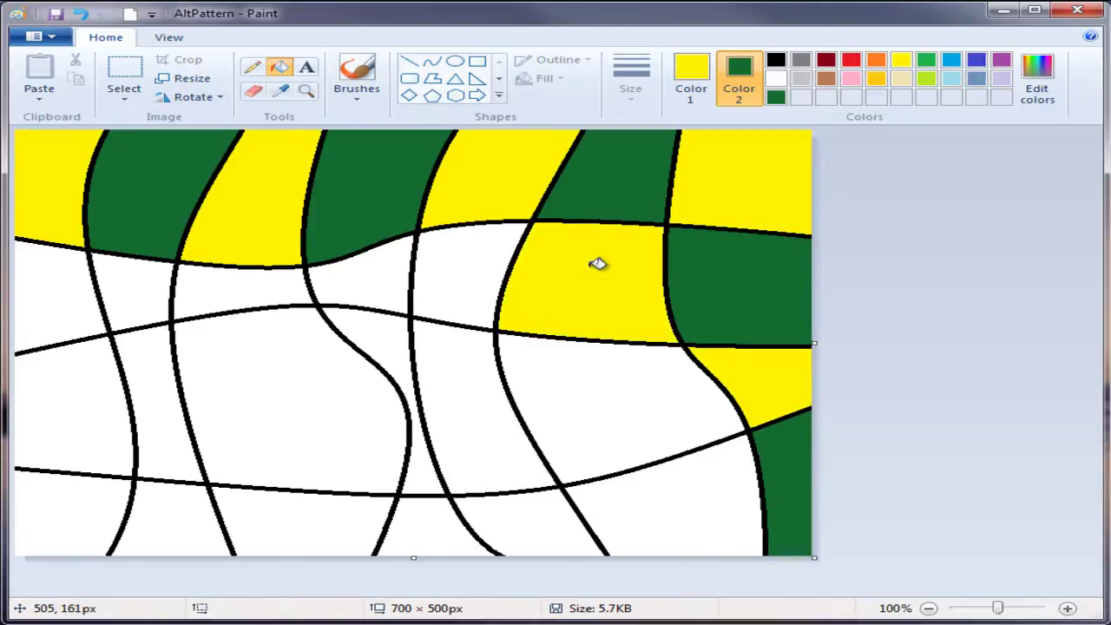
pyautogui.rightClick(640, 414)
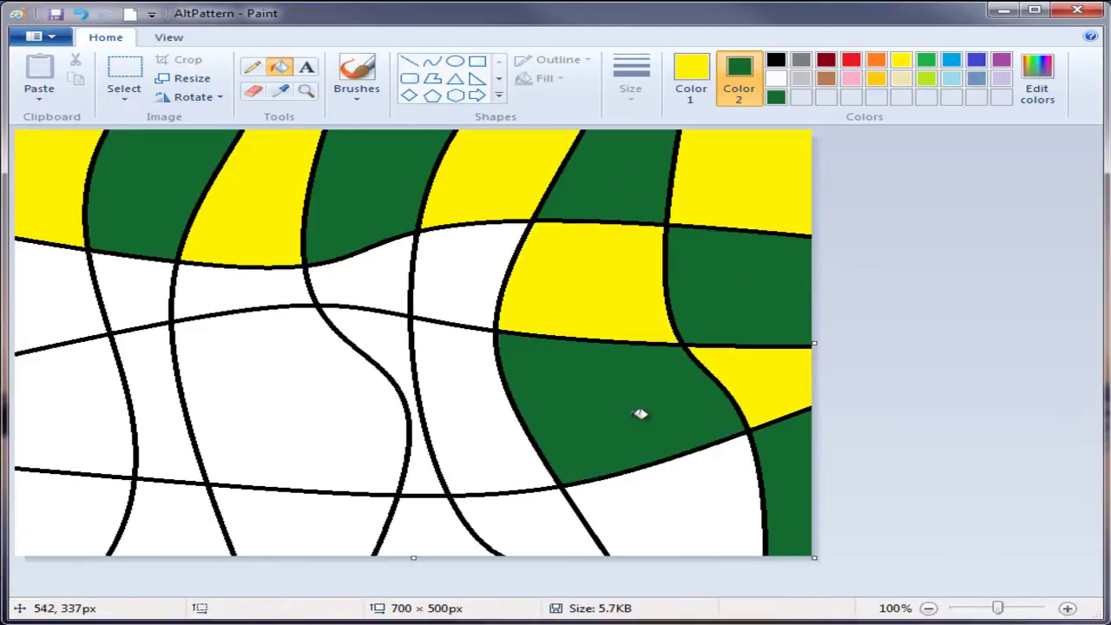
pyautogui.click(705, 483)
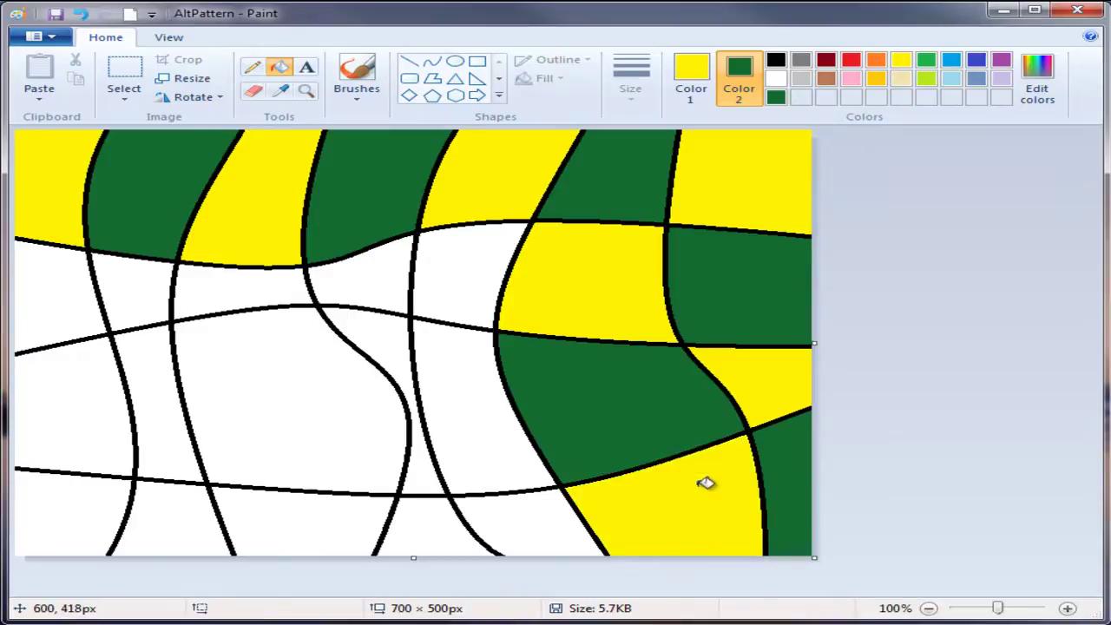
pyautogui.rightClick(468, 251)
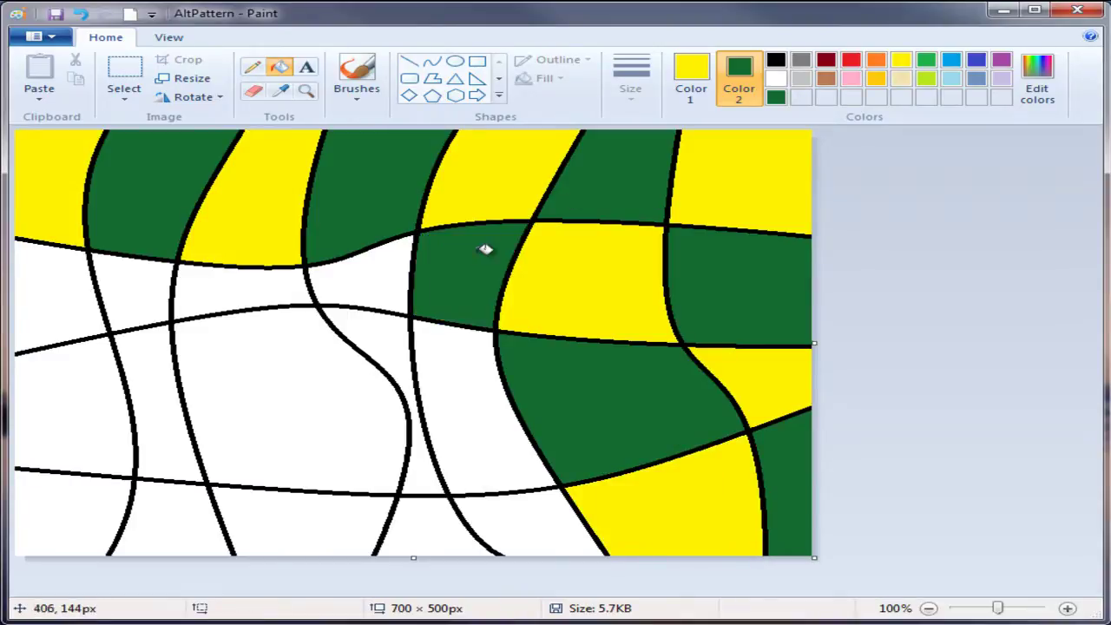
# Fill the remaining middle-column cells alternating yellow and dark green.
pyautogui.click(486, 249)
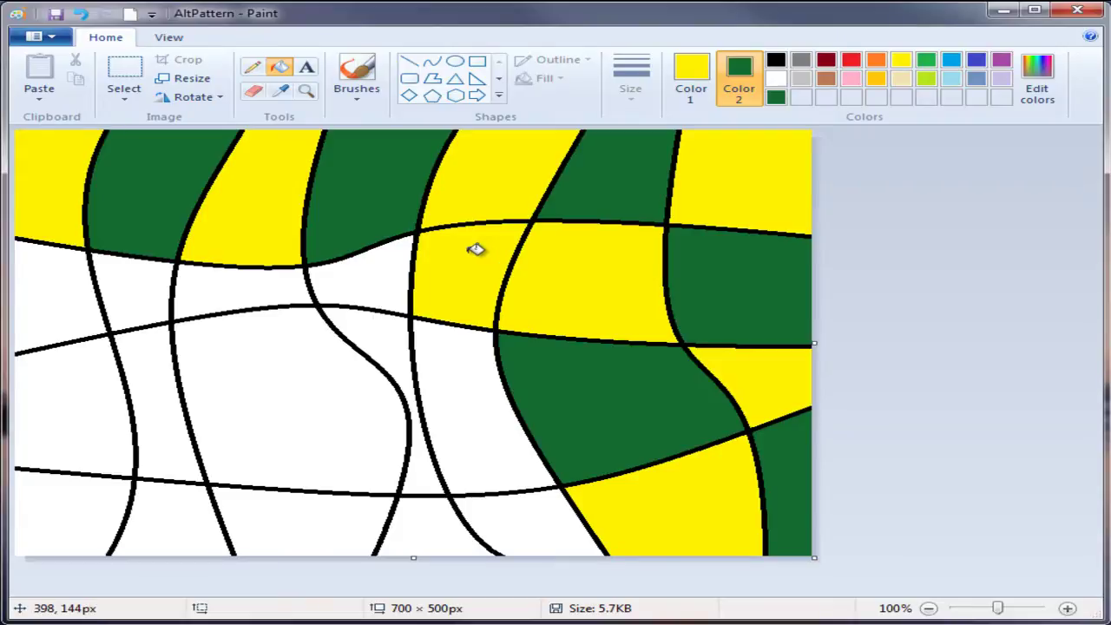
pyautogui.rightClick(474, 249)
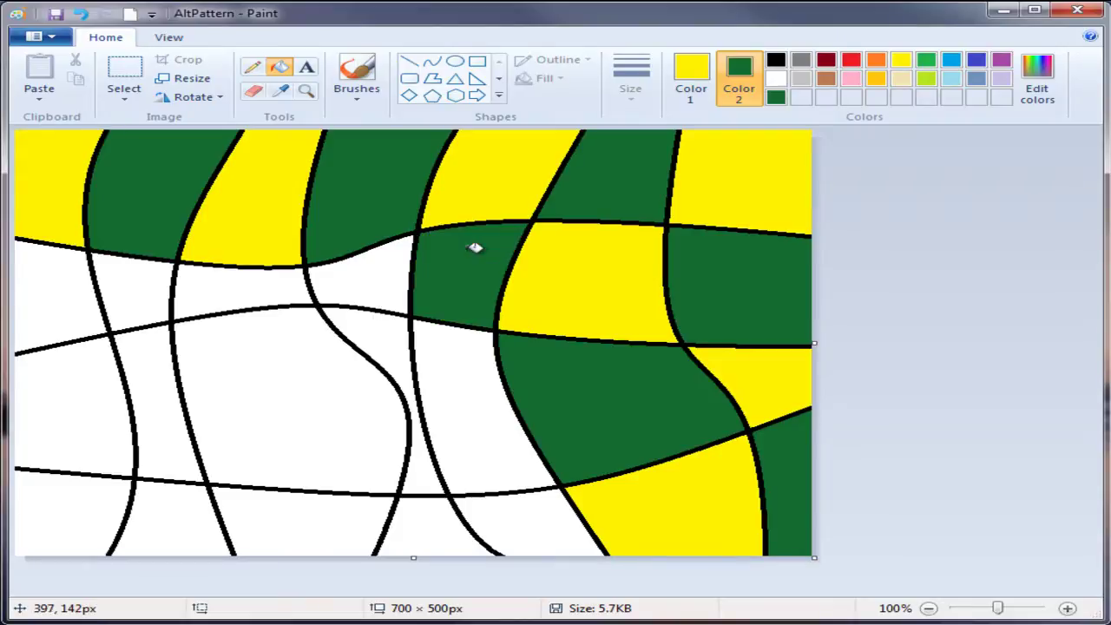
pyautogui.click(464, 375)
pyautogui.rightClick(516, 518)
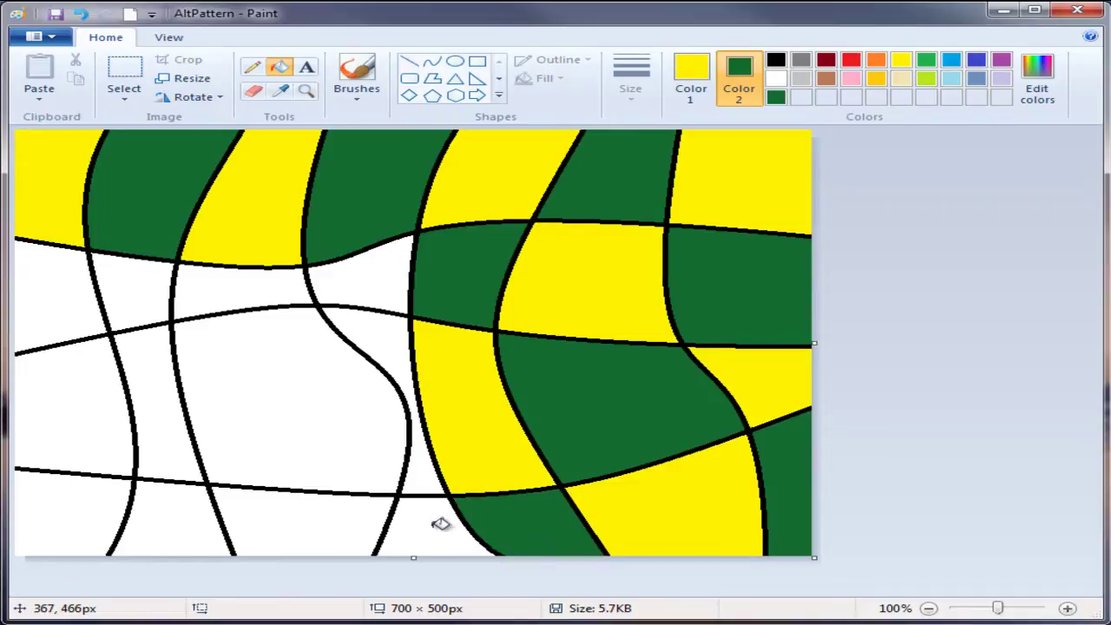
pyautogui.click(441, 524)
pyautogui.rightClick(427, 469)
pyautogui.click(402, 269)
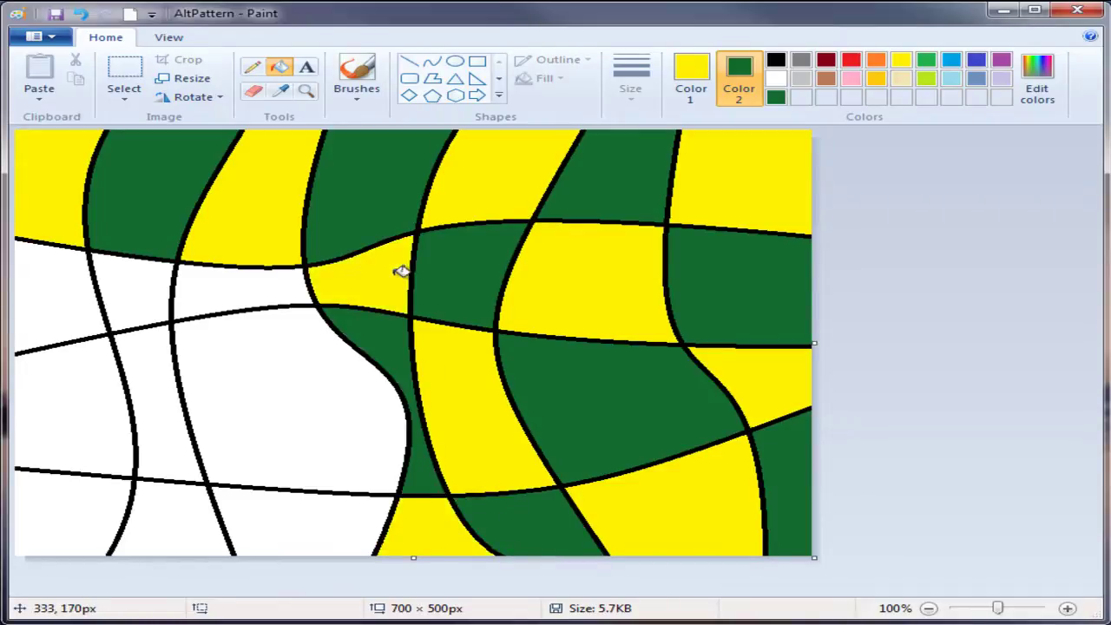
pyautogui.rightClick(280, 290)
# Fill the central, bottom and left-edge cells alternating yellow and dark green.
pyautogui.click(281, 362)
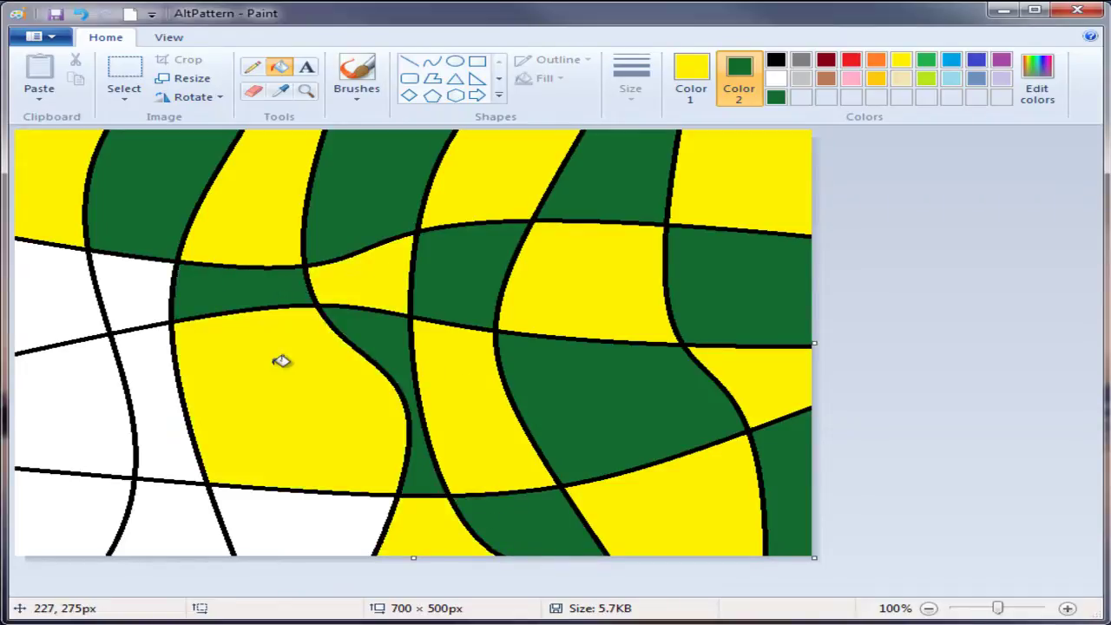
pyautogui.rightClick(307, 531)
pyautogui.click(197, 521)
pyautogui.rightClick(181, 400)
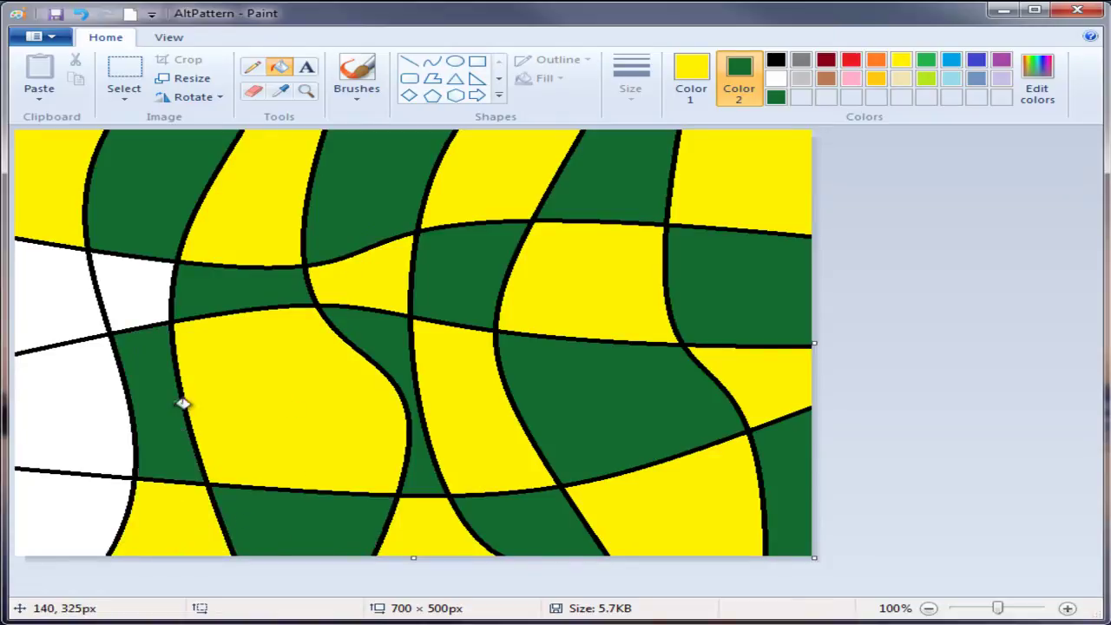
pyautogui.click(147, 288)
pyautogui.rightClick(61, 279)
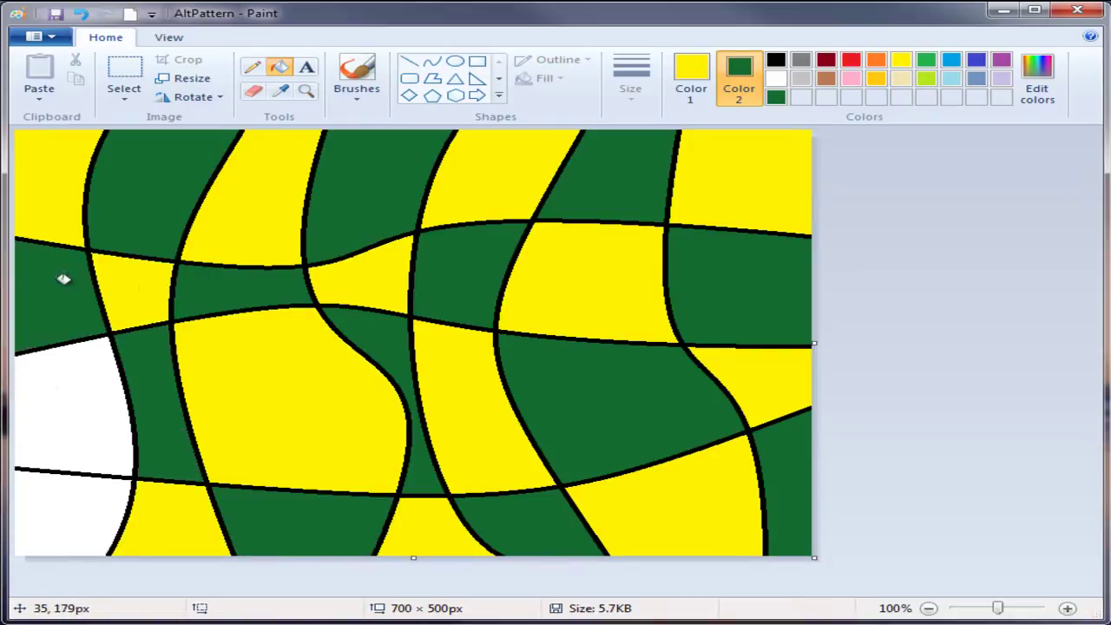
pyautogui.click(51, 394)
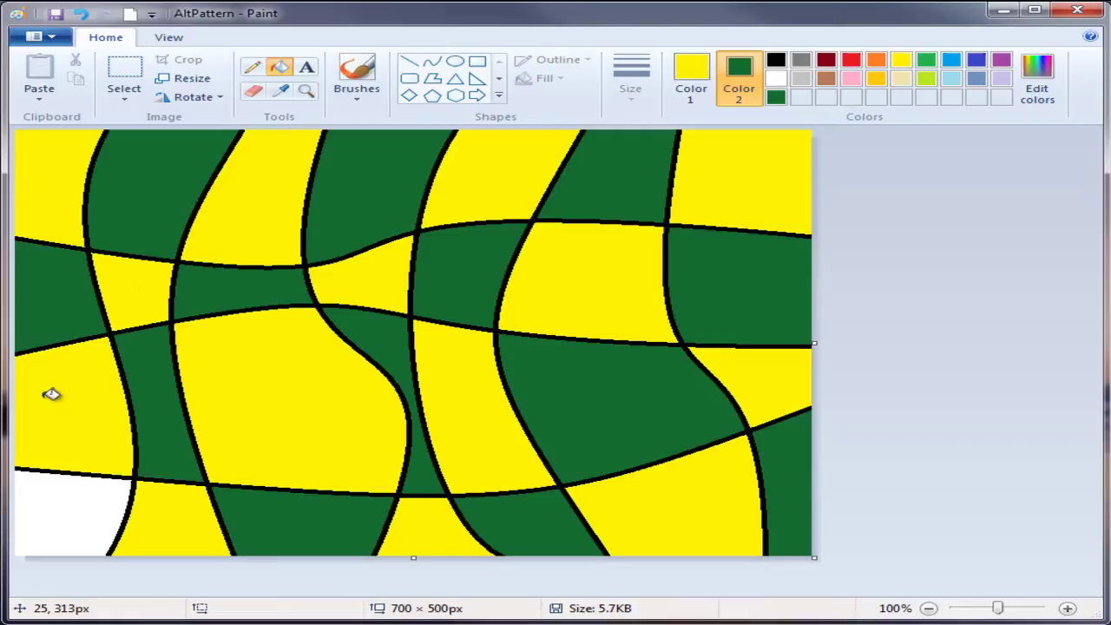
pyautogui.rightClick(55, 482)
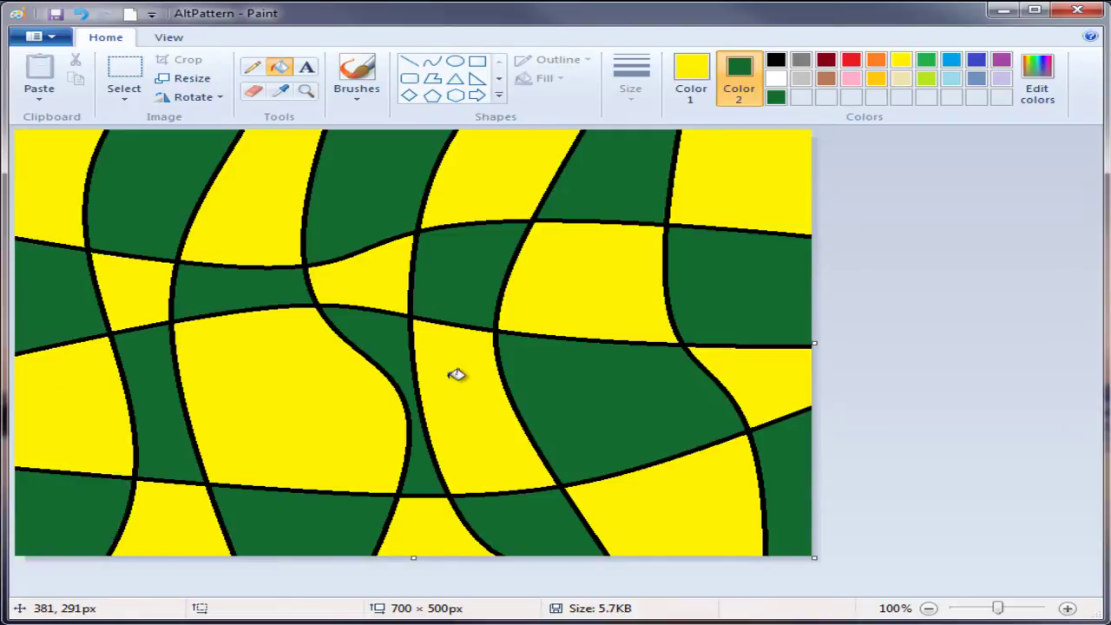